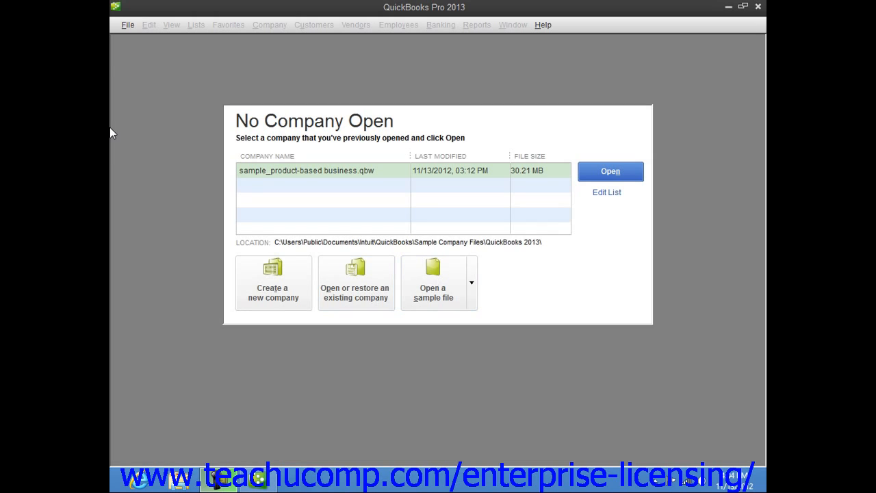
pyautogui.click(128, 25)
pyautogui.click(128, 25)
pyautogui.click(128, 26)
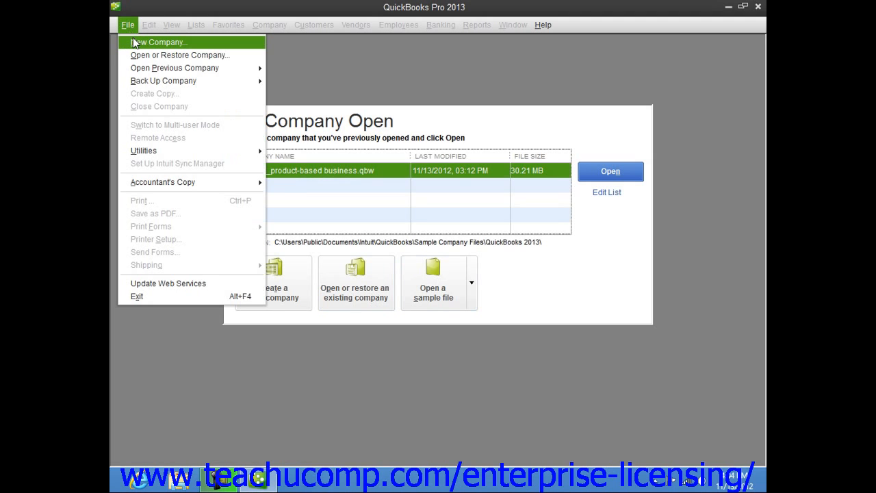
pyautogui.click(226, 422)
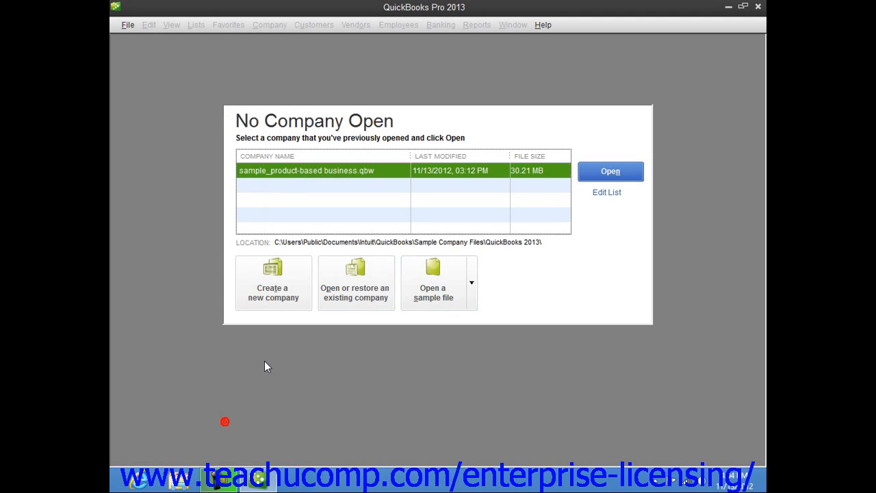
# Create a new company through Advanced Setup and enter Widgets, Inc. as the company name.
pyautogui.click(275, 298)
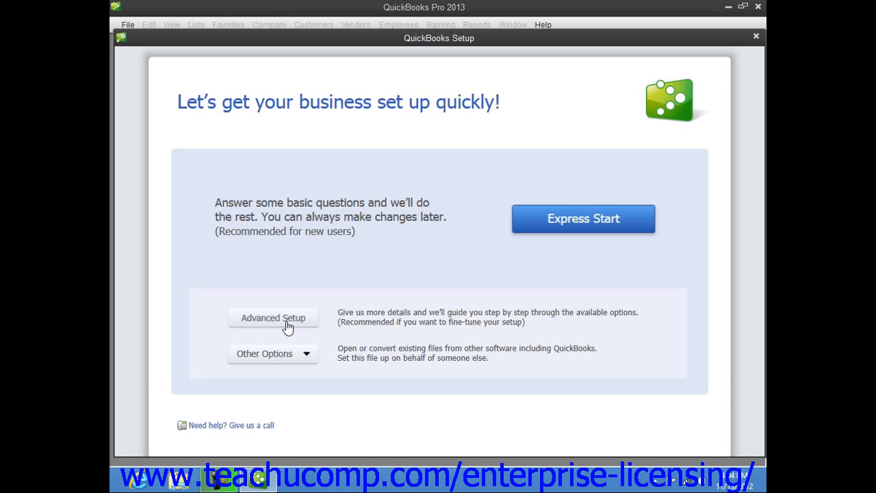
pyautogui.click(287, 319)
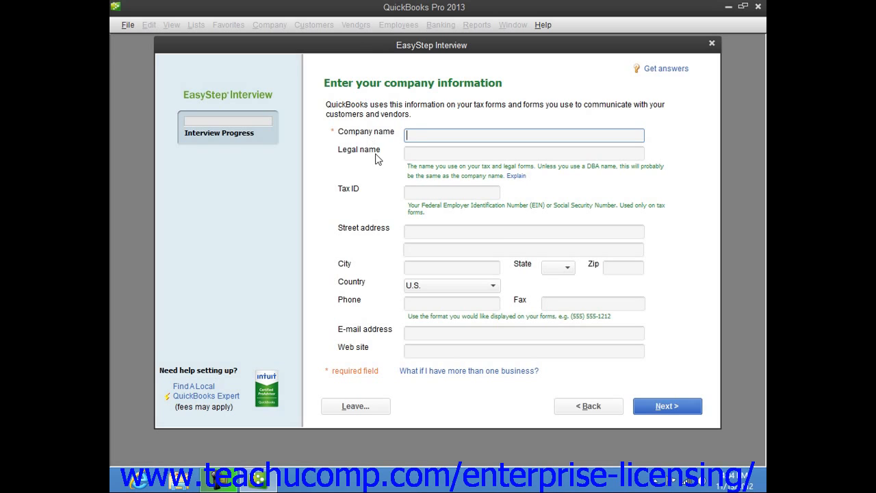
pyautogui.click(413, 139)
pyautogui.write('Widgets, Inc.')
pyautogui.press('Tab')
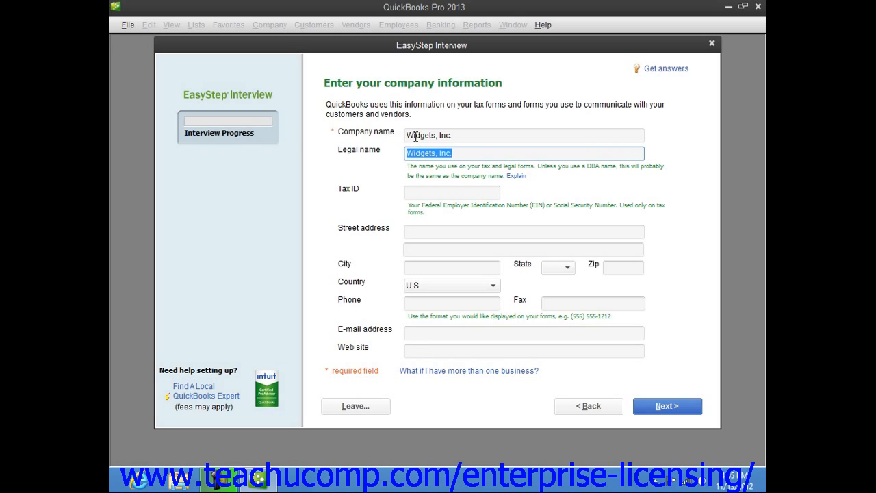
# Read the help articles on the legal name and on entering company information, and close the help windows.
pyautogui.click(516, 177)
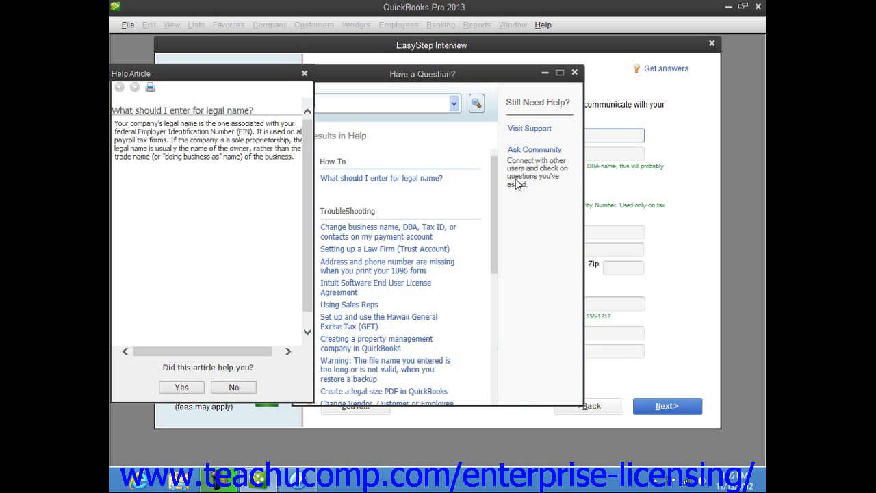
pyautogui.click(305, 74)
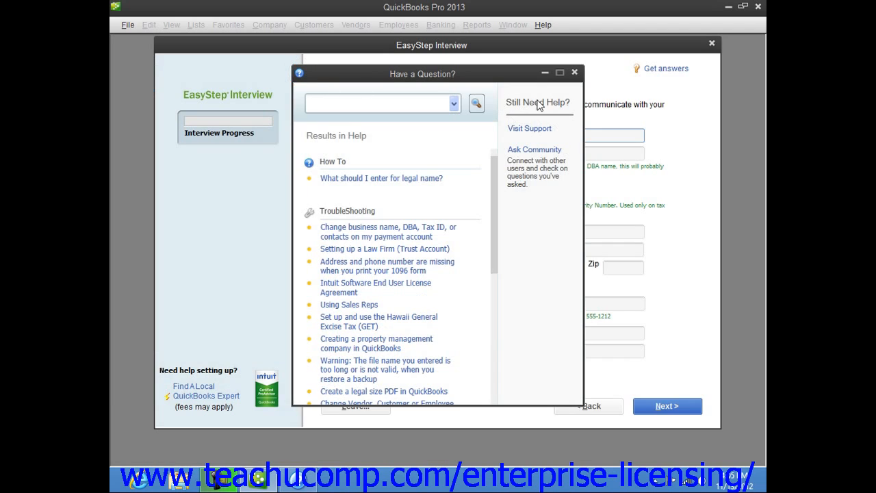
pyautogui.click(575, 73)
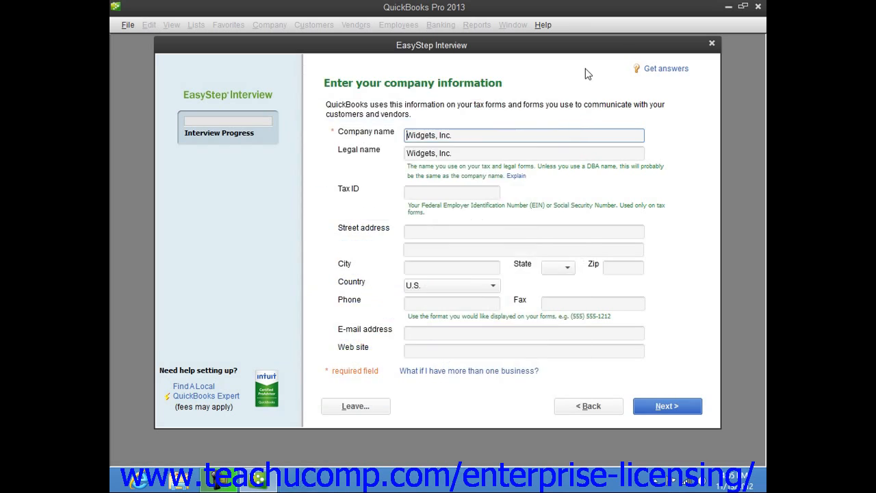
pyautogui.click(654, 77)
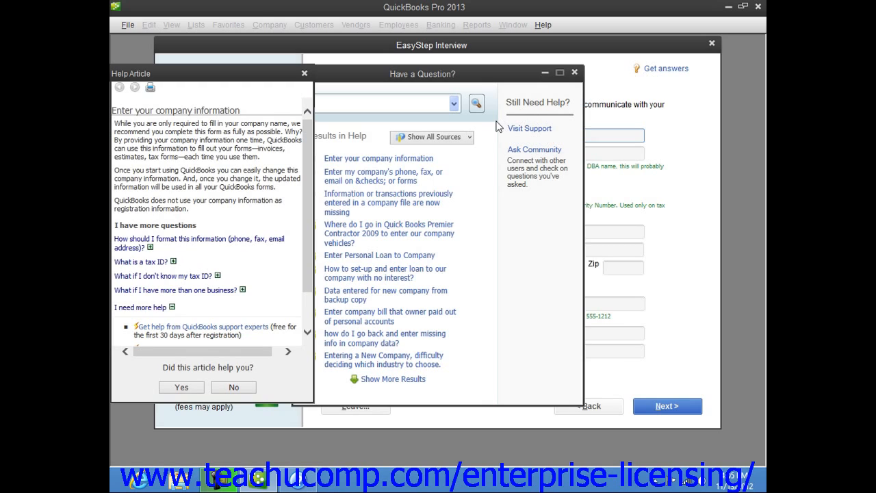
pyautogui.click(305, 74)
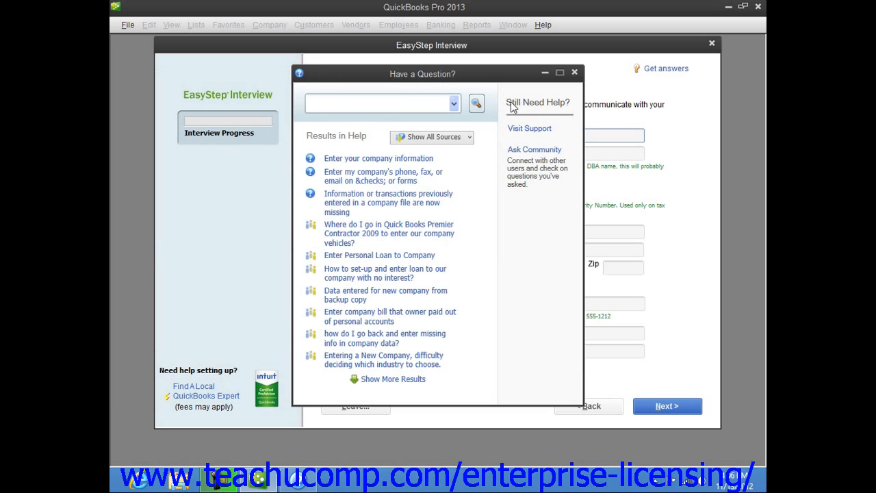
pyautogui.click(576, 74)
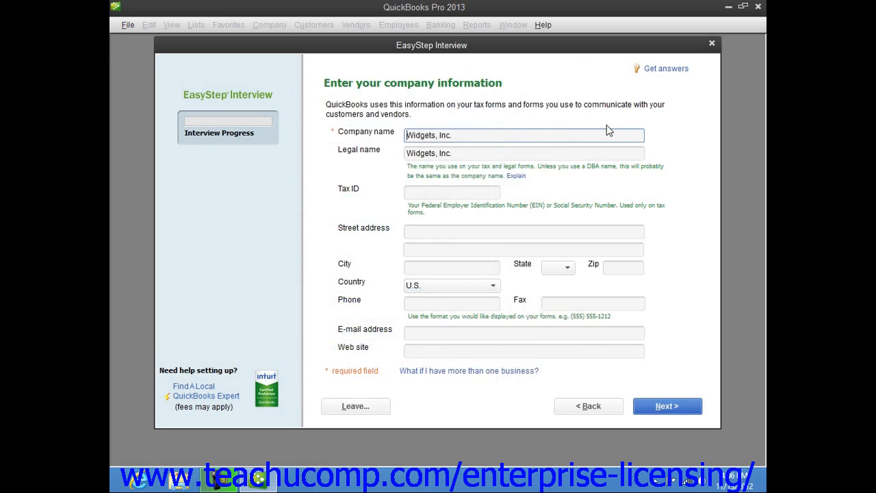
# Enter the company's tax ID and the first line of its street address.
pyautogui.click(422, 192)
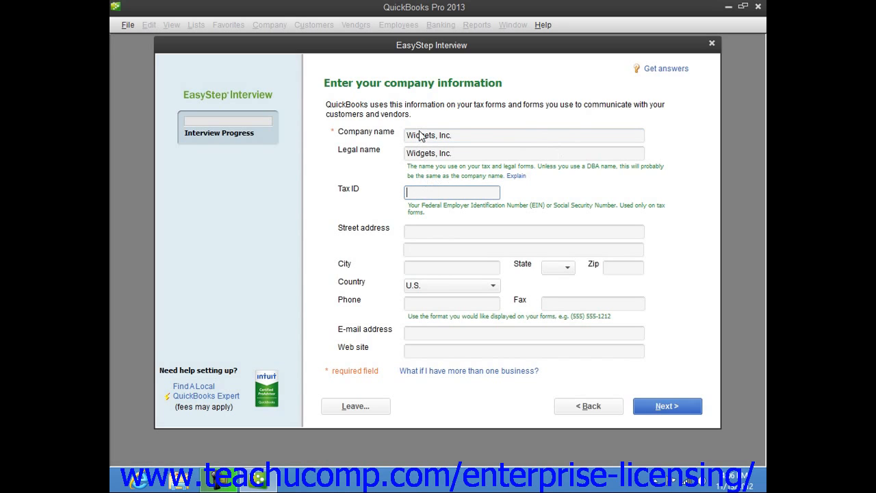
pyautogui.write('38-1234567')
pyautogui.click(432, 230)
pyautogui.write('100 ')
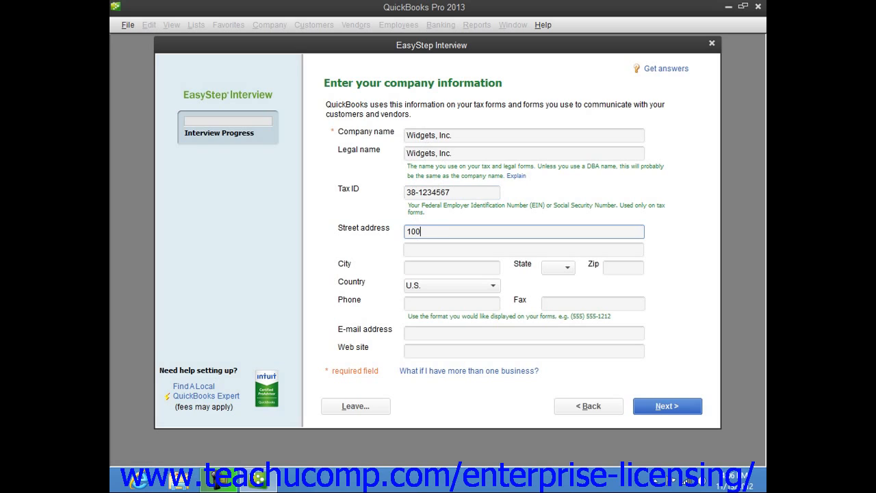
pyautogui.write('Main Street')
pyautogui.press('Tab')
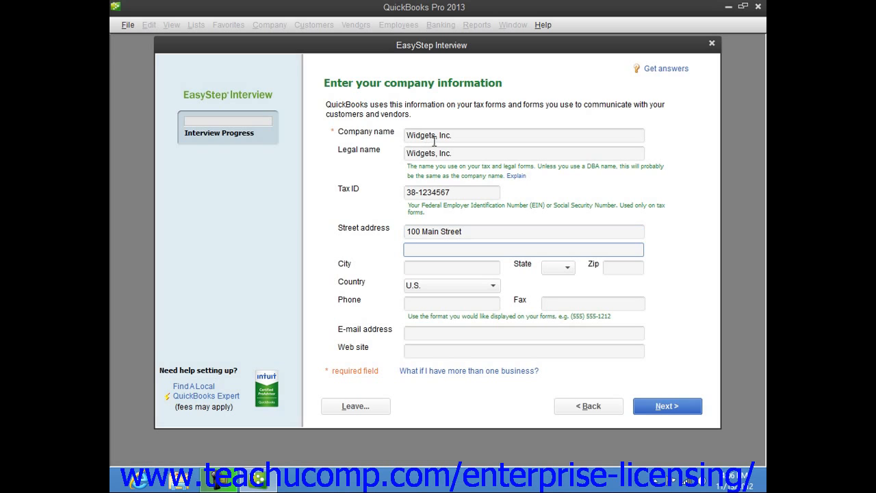
# Fill in the city, state and ZIP code of the company's address.
pyautogui.click(421, 269)
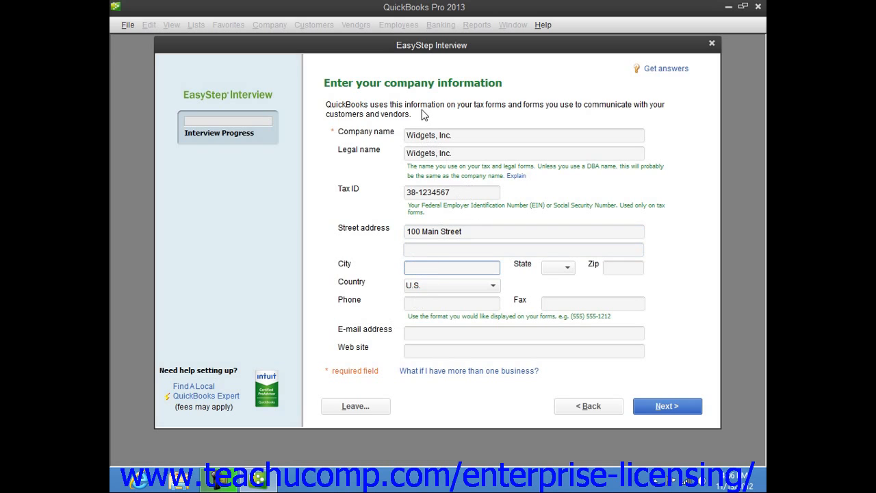
pyautogui.write('East Lansing')
pyautogui.press('Tab')
pyautogui.write('M')
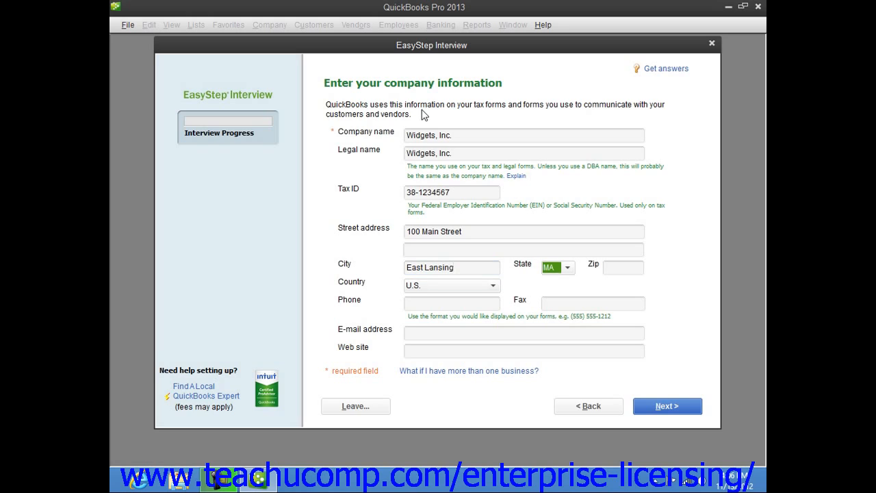
pyautogui.press('Tab')
pyautogui.write('48823')
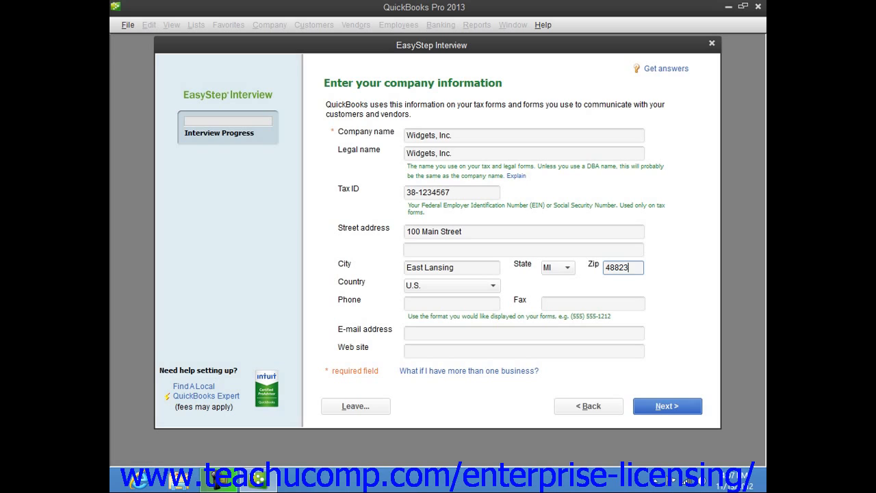
# Enter the company's phone number, leave the e-mail address and web site blank, and continue to the industry selection.
pyautogui.click(419, 305)
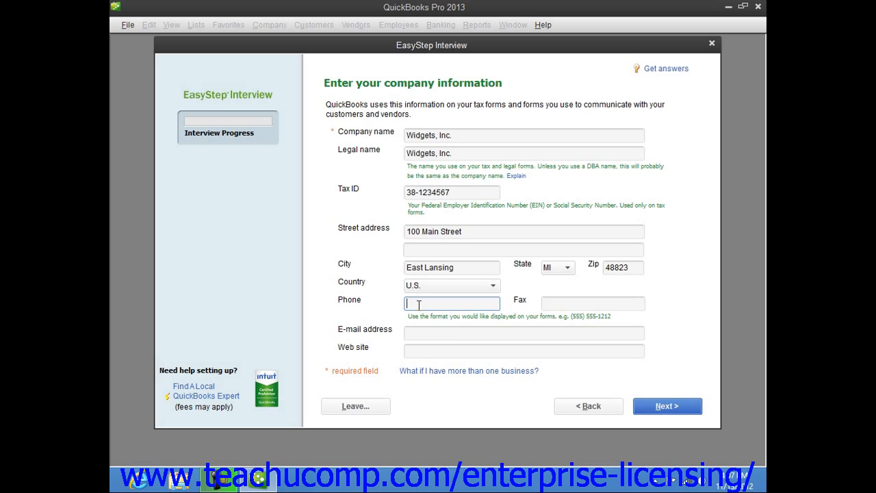
pyautogui.write('1 (800) 111-2222')
pyautogui.click(444, 337)
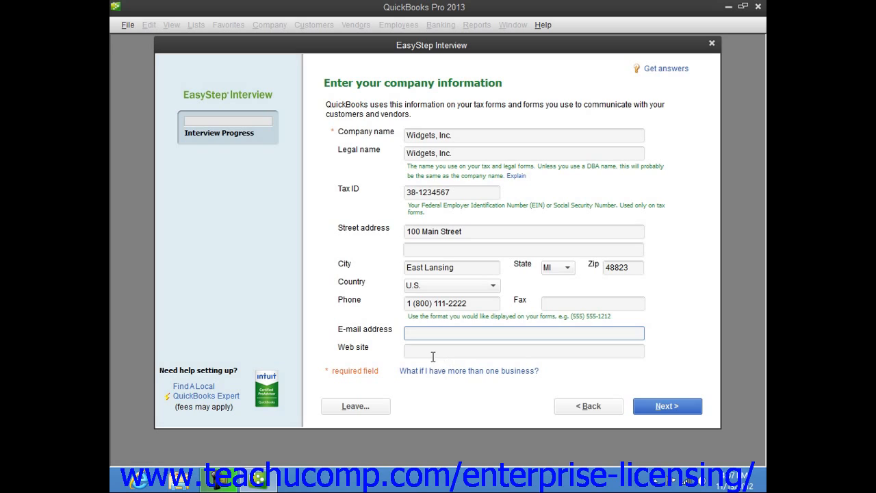
pyautogui.click(431, 351)
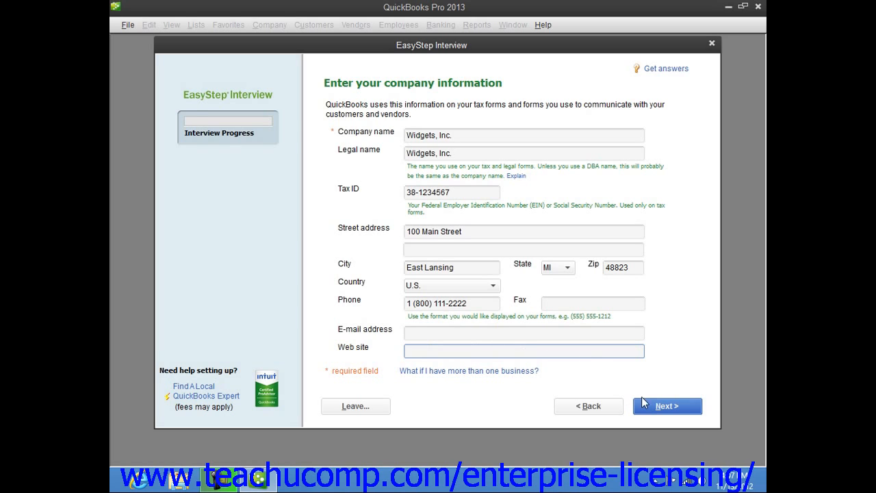
pyautogui.click(659, 405)
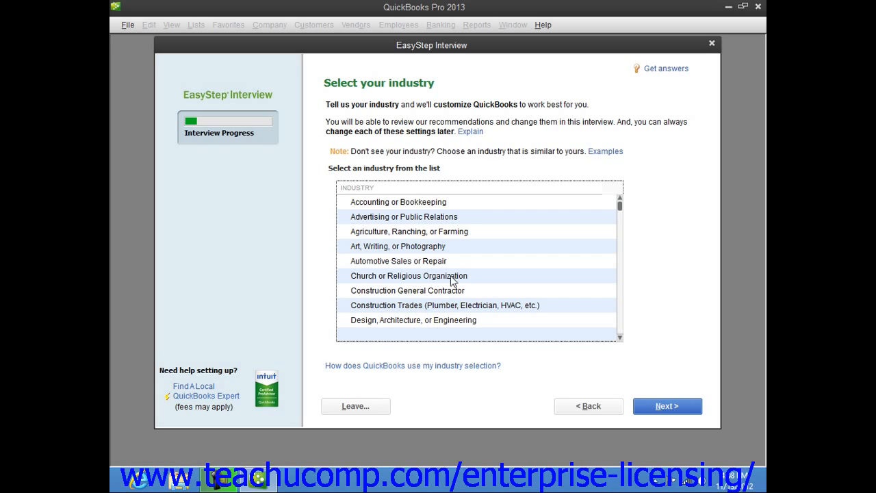
# Choose General Product-based Business as the company's industry and continue the interview.
pyautogui.scroll(-4, 448, 286)
pyautogui.scroll(-1, 443, 295)
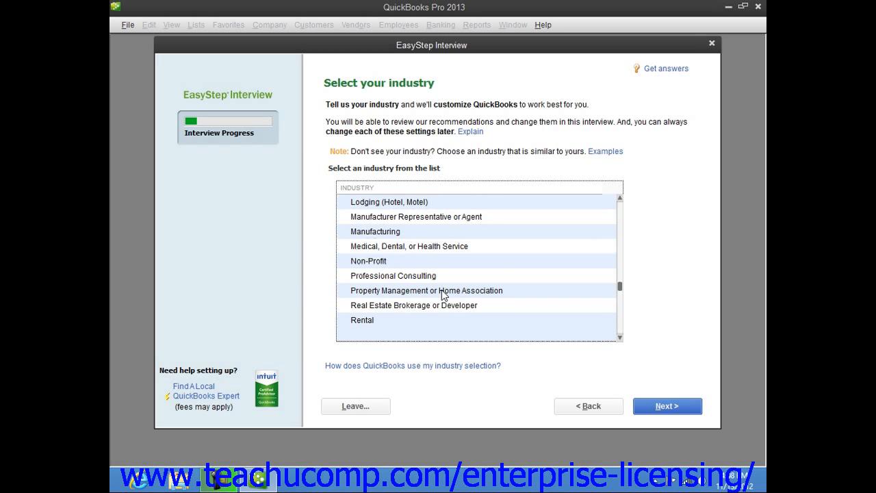
pyautogui.scroll(-3, 442, 294)
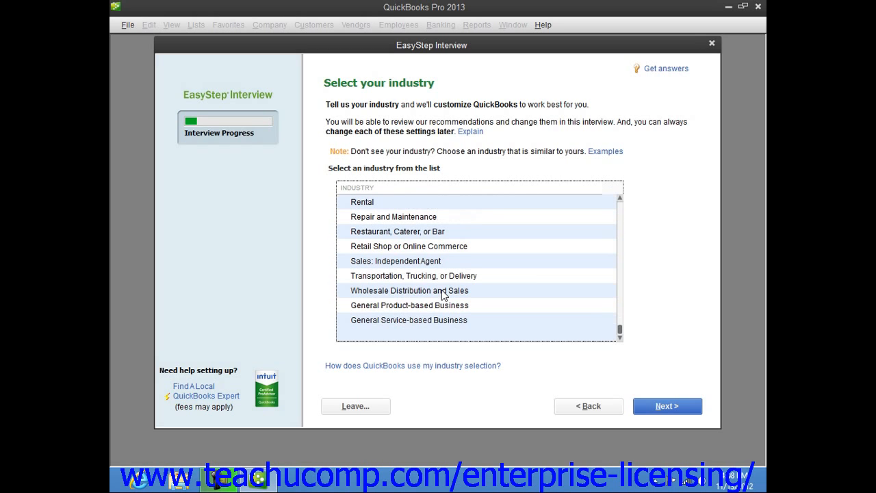
pyautogui.click(427, 310)
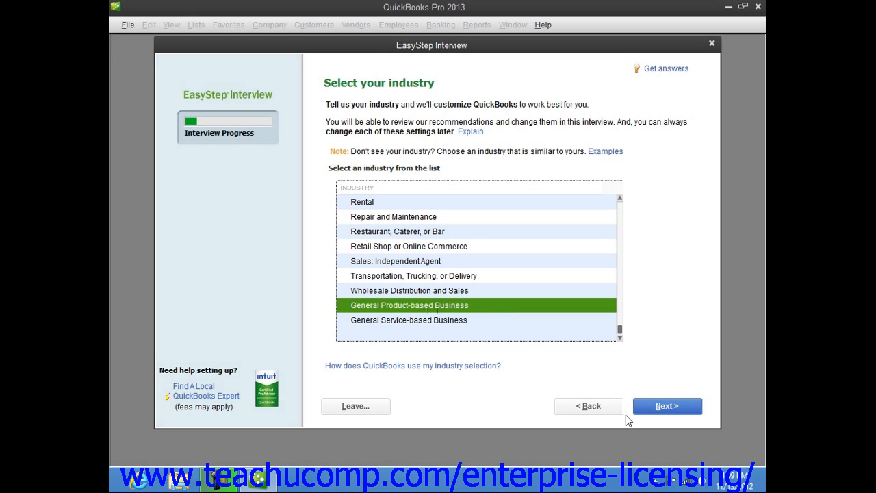
pyautogui.click(651, 412)
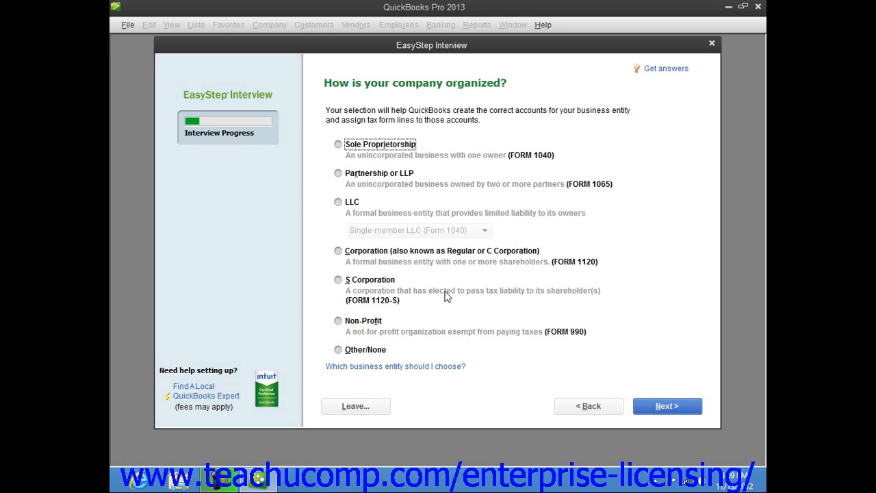
# Set the company's organization to S Corporation and the first month of its fiscal year to January.
pyautogui.click(340, 284)
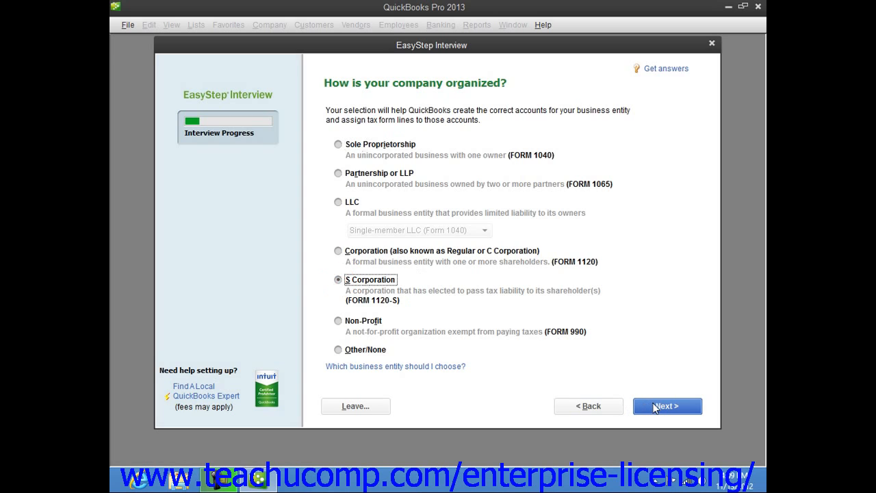
pyautogui.click(655, 406)
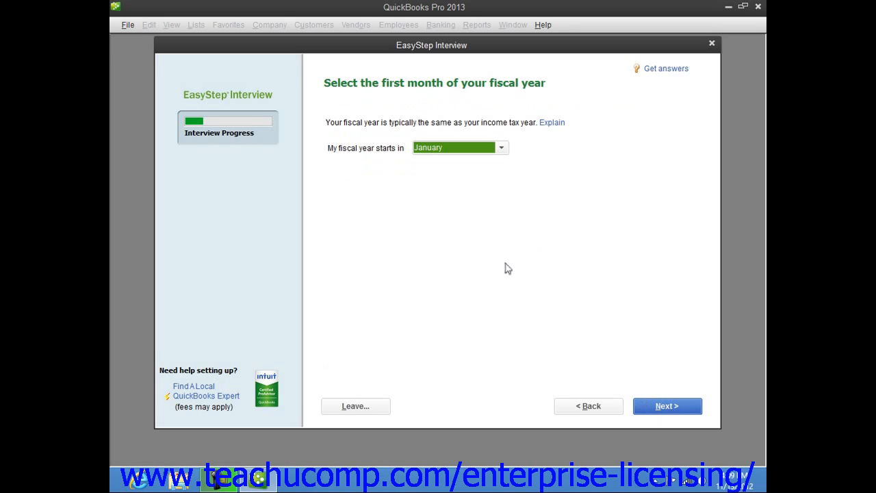
pyautogui.click(501, 149)
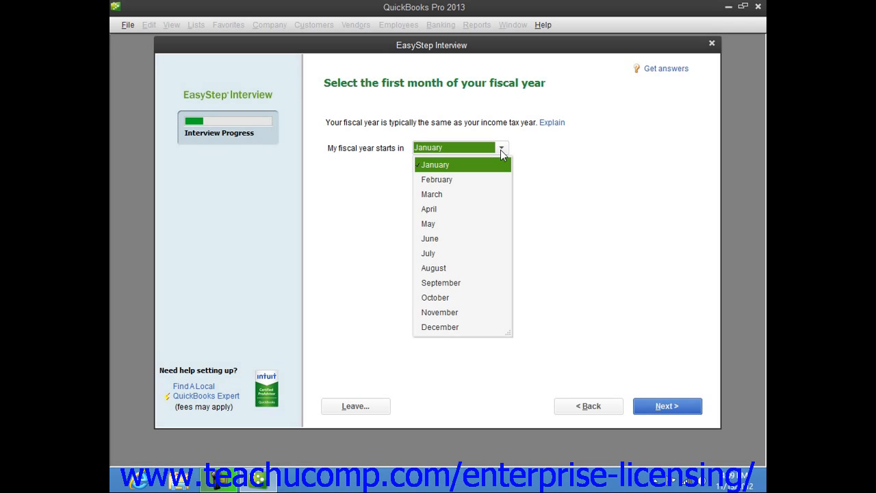
pyautogui.click(492, 168)
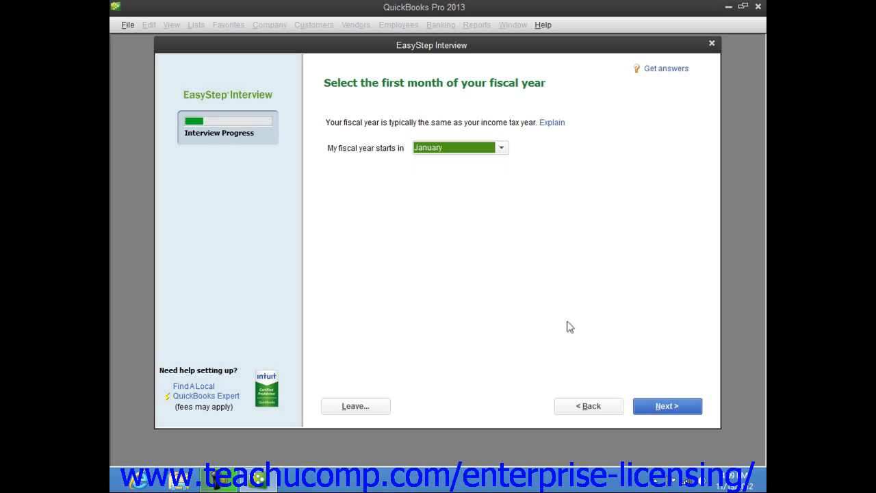
pyautogui.click(674, 404)
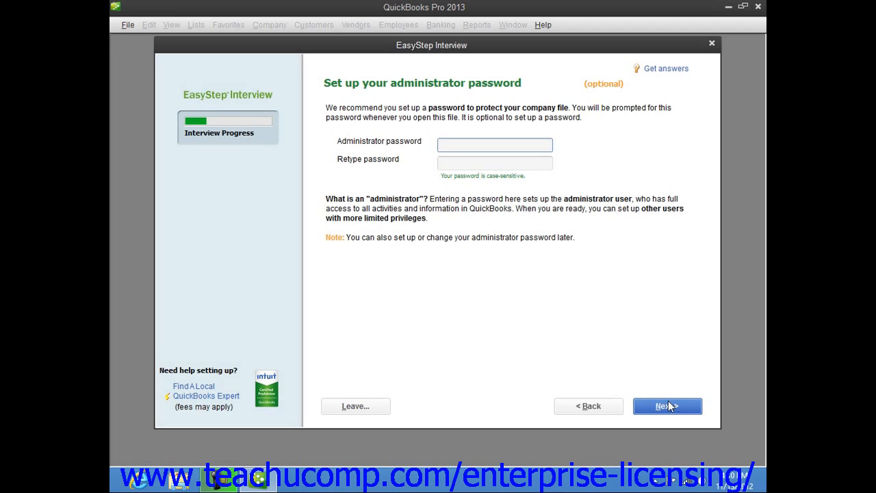
# Leave both administrator password fields blank and continue to creating the company file.
pyautogui.click(446, 145)
pyautogui.click(446, 166)
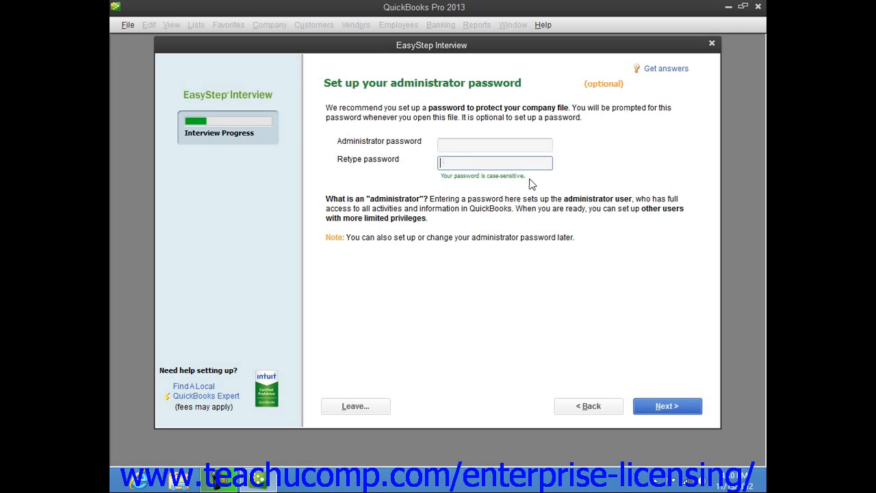
pyautogui.click(666, 407)
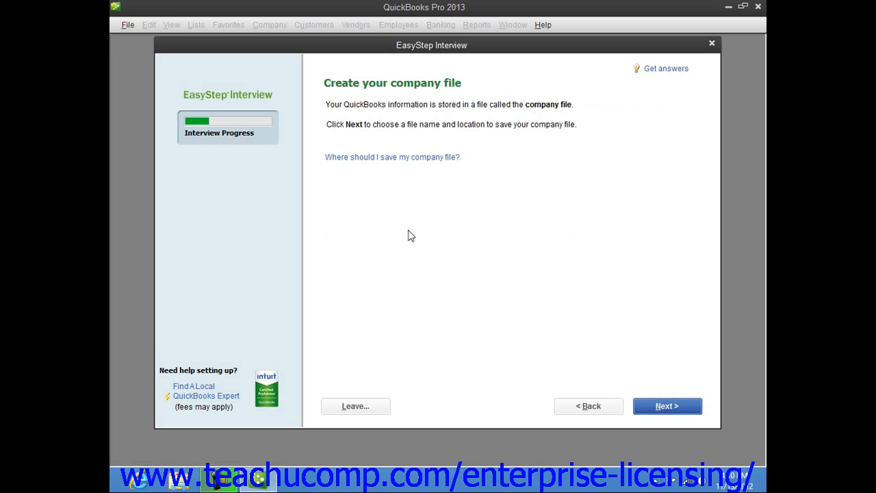
# Save the new company file as Widgets, Inc. in the QuickBooks 2013 folder.
pyautogui.click(397, 89)
pyautogui.click(667, 407)
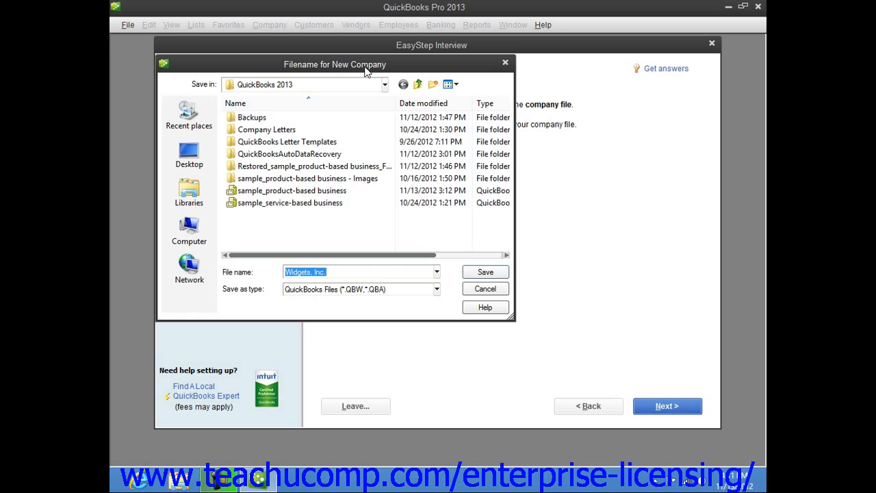
pyautogui.click(345, 273)
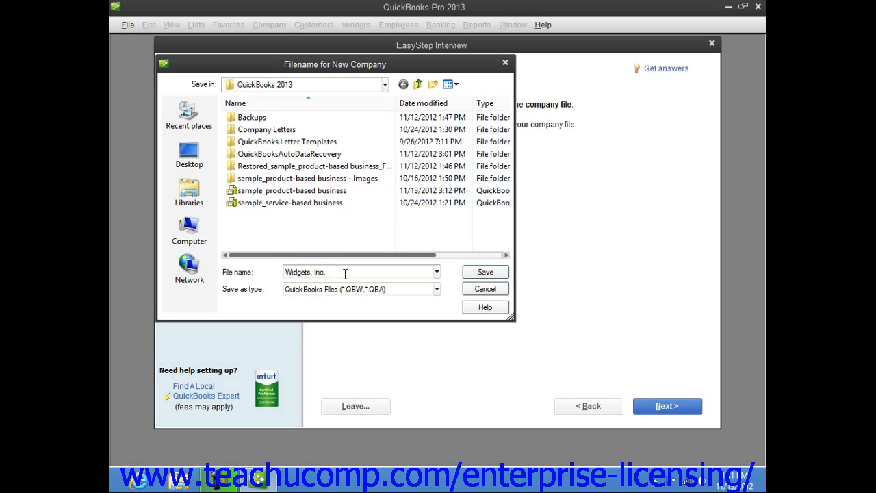
pyautogui.click(486, 274)
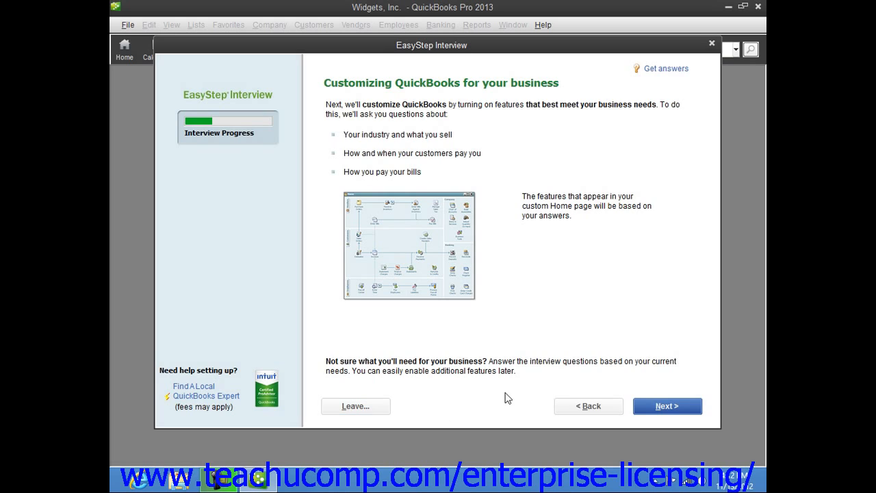
# Specify that the company sells services only and does not charge sales tax.
pyautogui.click(666, 408)
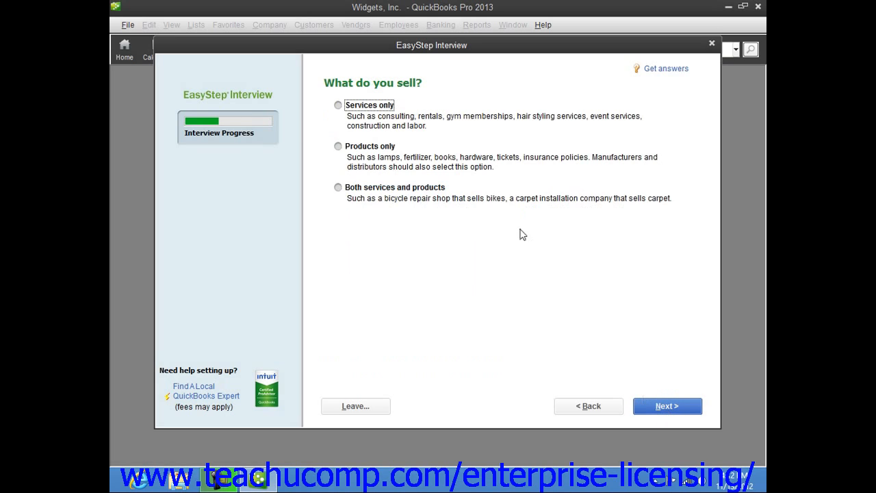
pyautogui.click(338, 105)
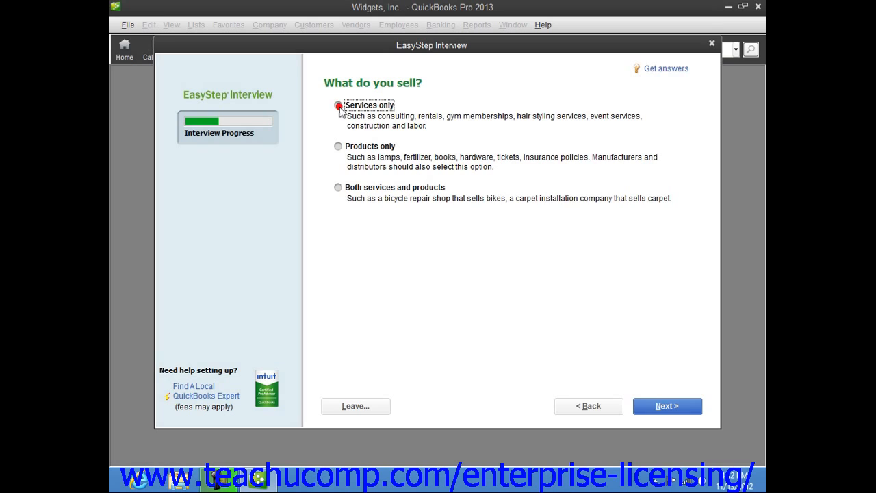
pyautogui.click(676, 409)
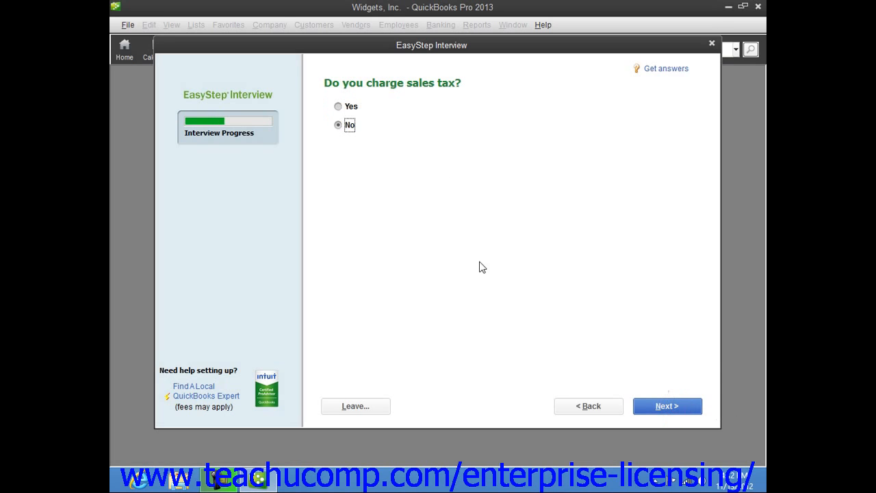
pyautogui.click(338, 125)
pyautogui.click(674, 413)
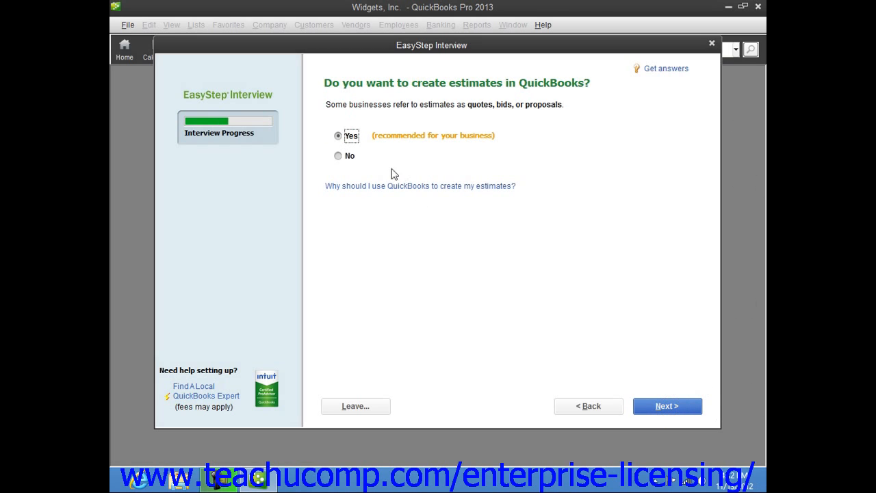
# Answer No to using estimates, billing statements and invoices in the interview.
pyautogui.click(340, 156)
pyautogui.click(667, 406)
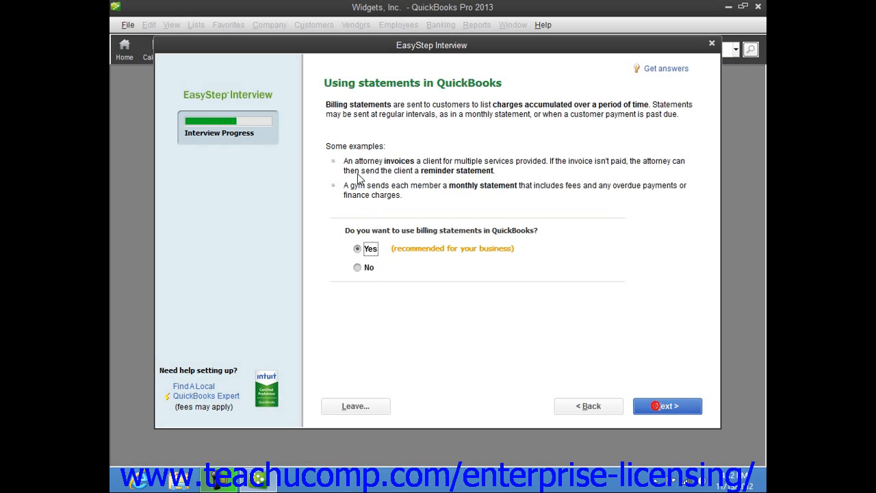
pyautogui.click(358, 267)
pyautogui.click(664, 406)
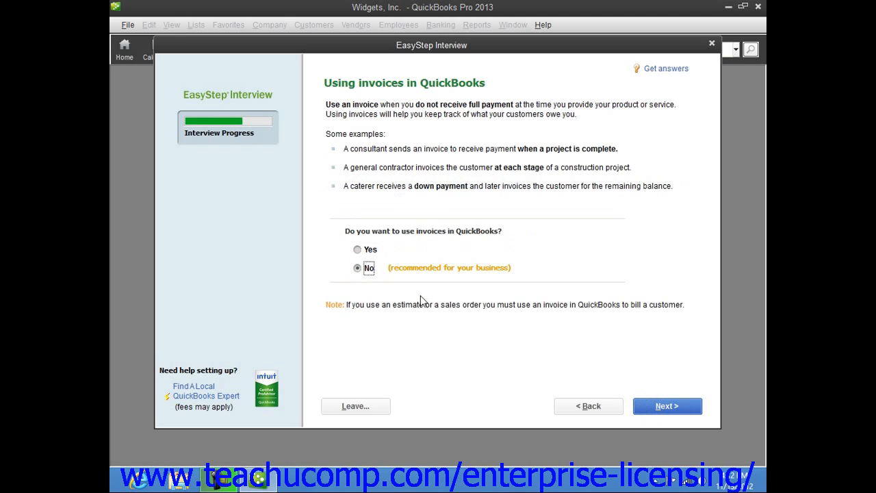
pyautogui.click(358, 268)
pyautogui.click(657, 411)
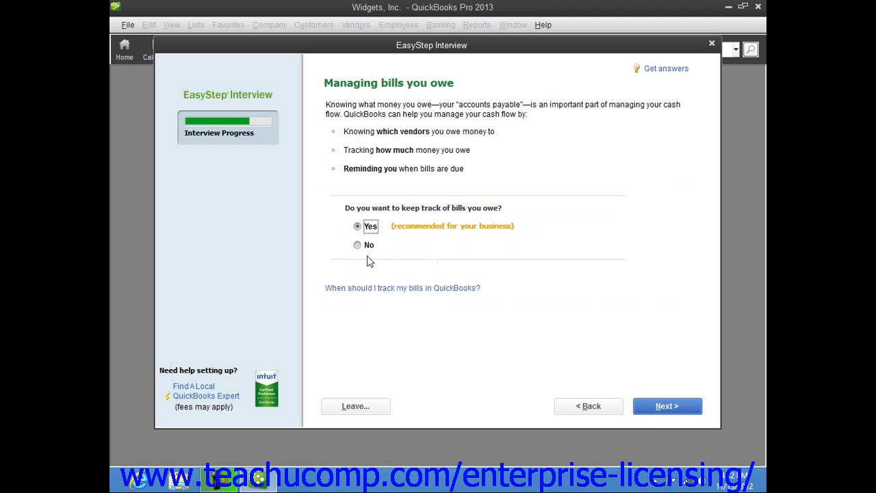
# Answer No to tracking bills owed, tracking time and having employees.
pyautogui.click(358, 244)
pyautogui.click(667, 406)
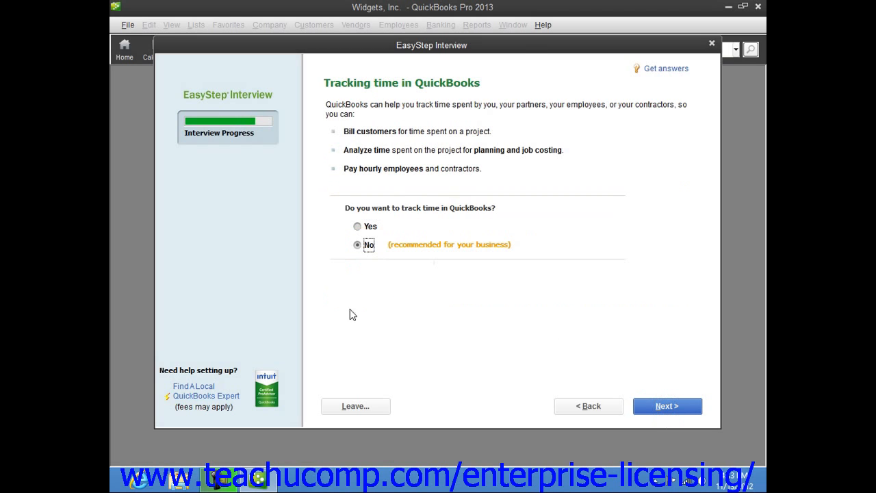
pyautogui.click(358, 244)
pyautogui.click(661, 407)
pyautogui.click(336, 165)
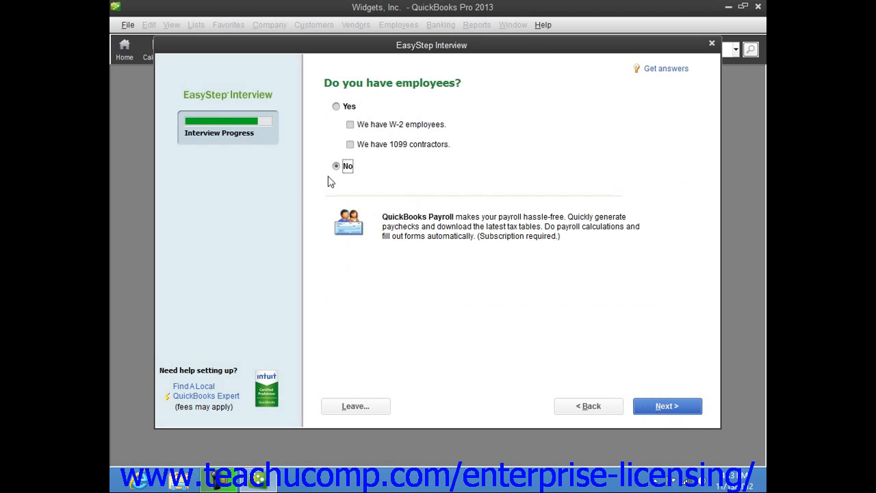
pyautogui.click(654, 409)
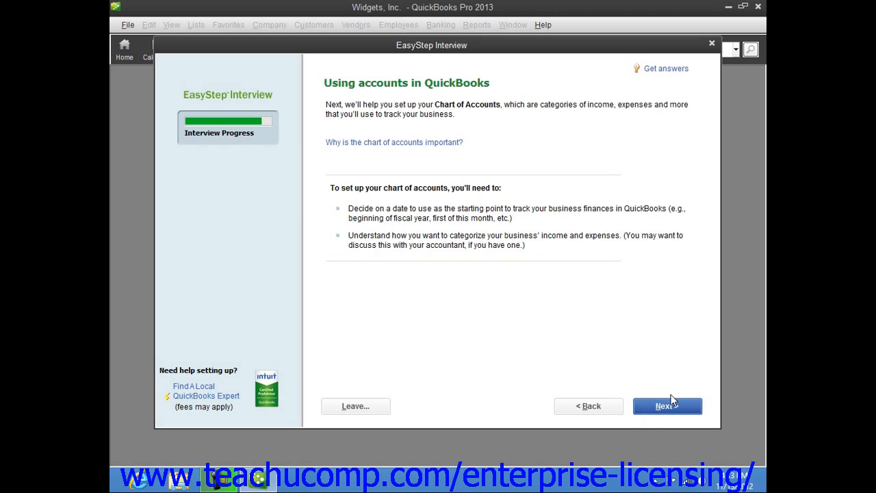
# Set the start date to the beginning of the fiscal year, 01/01/2012, and accept the recommended income and expense accounts.
pyautogui.click(671, 406)
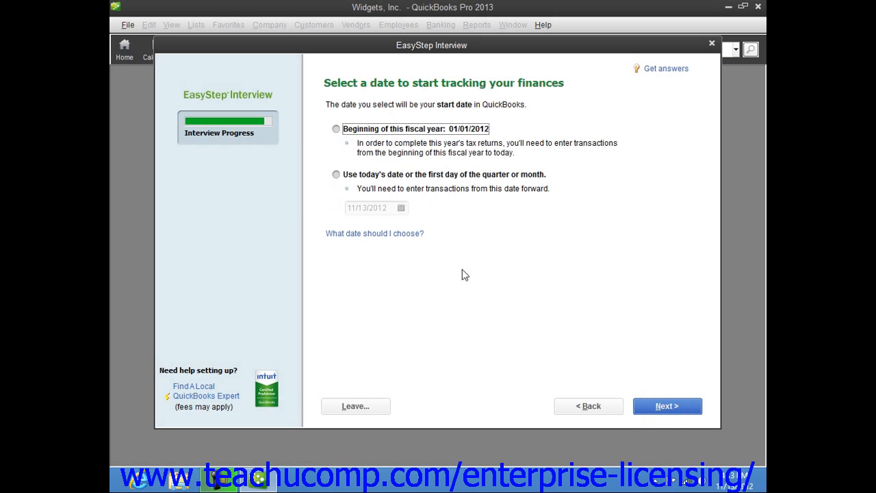
pyautogui.click(336, 128)
pyautogui.click(652, 411)
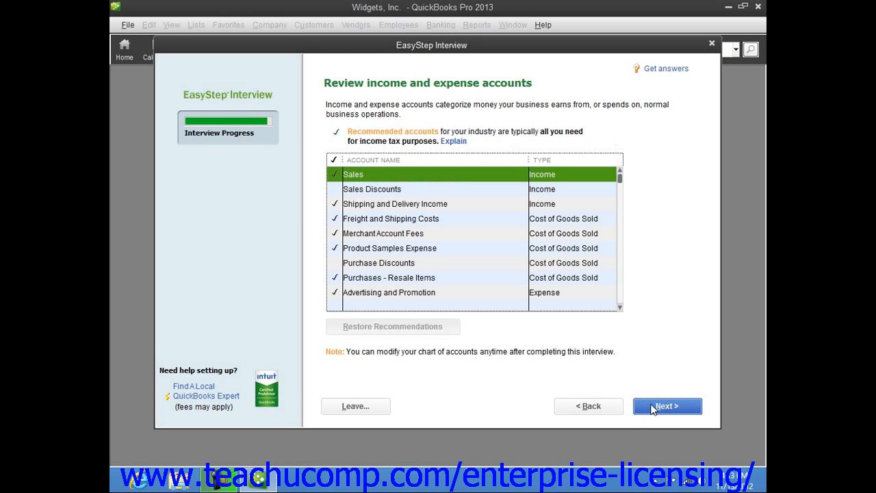
pyautogui.click(652, 409)
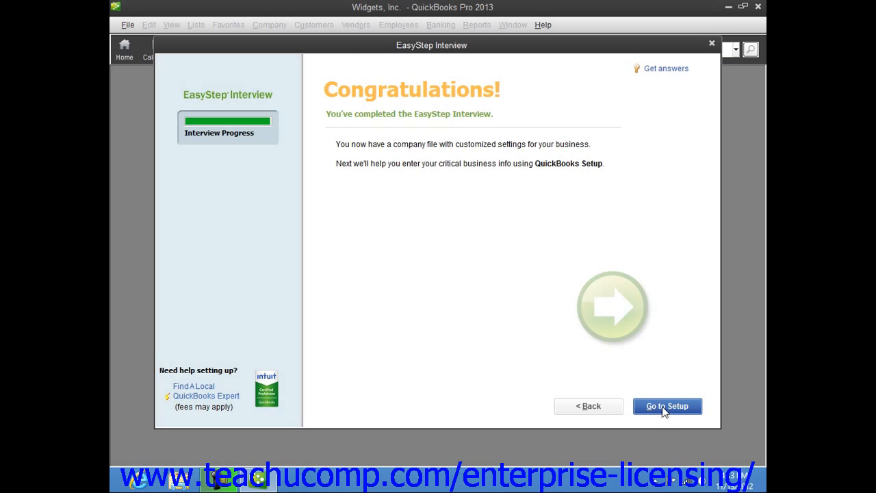
# Finish the interview, start working without adding any setup info, and close the Quick Start Center.
pyautogui.click(664, 407)
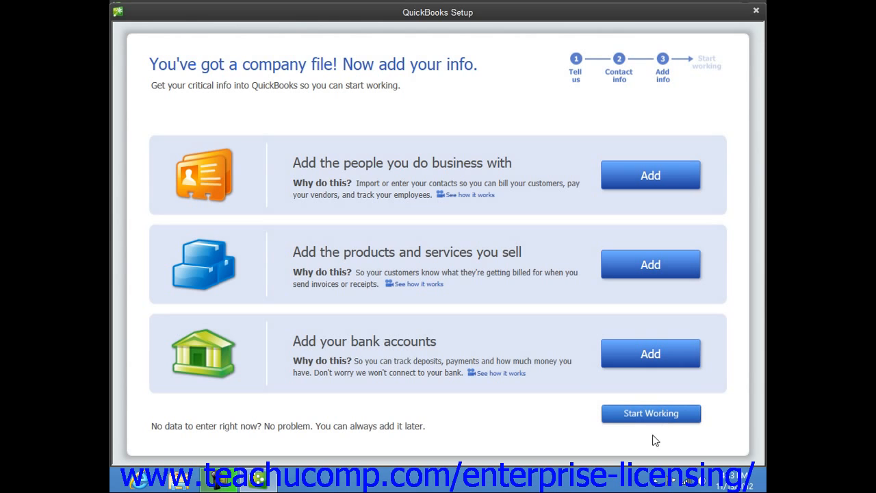
pyautogui.click(631, 415)
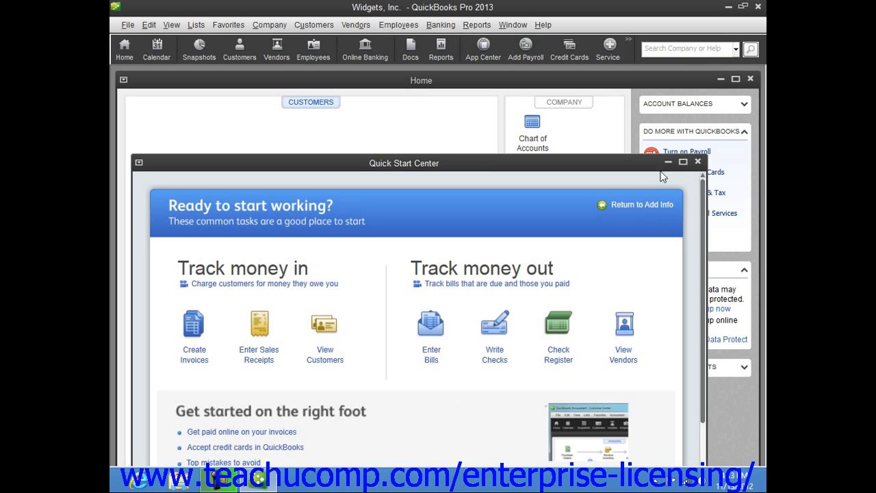
pyautogui.click(698, 162)
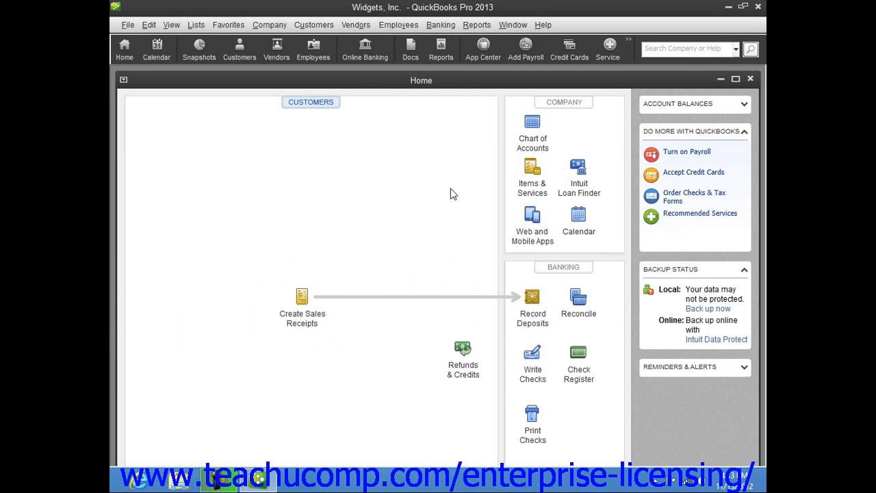